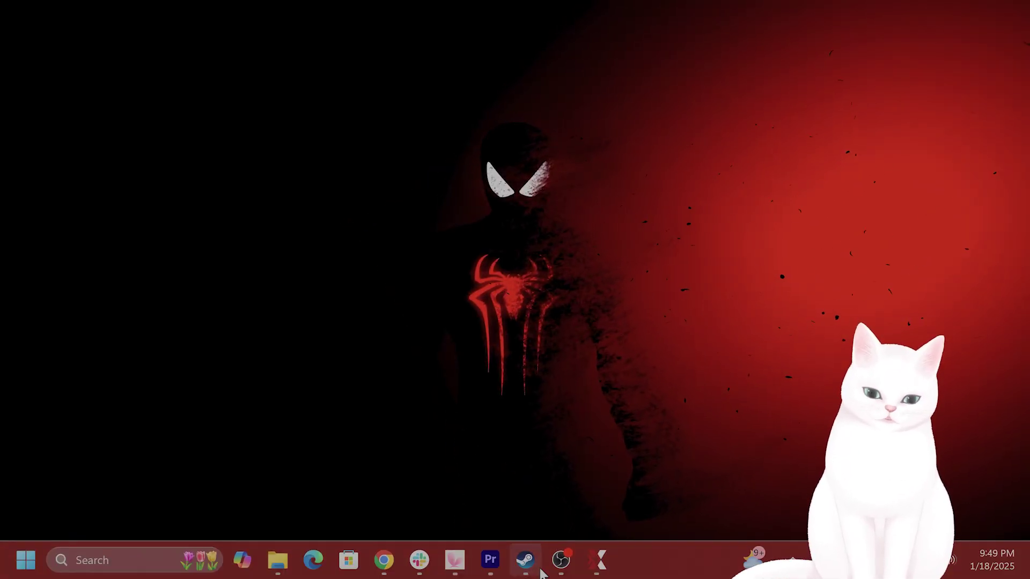
Launch Path of Exile 2 from the Steam library and proceed to its login screen.
click(104, 200)
key(Up)
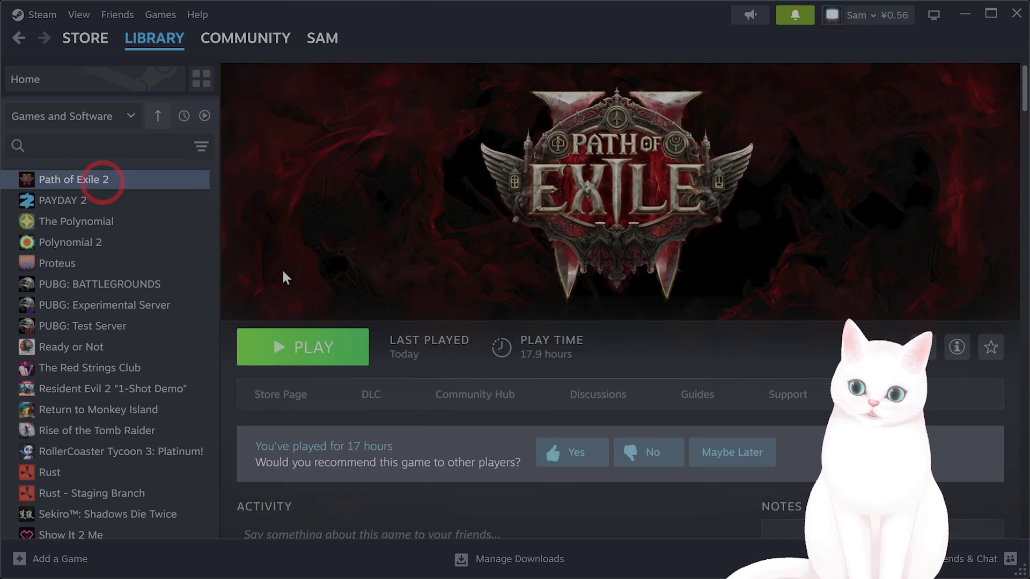
click(314, 349)
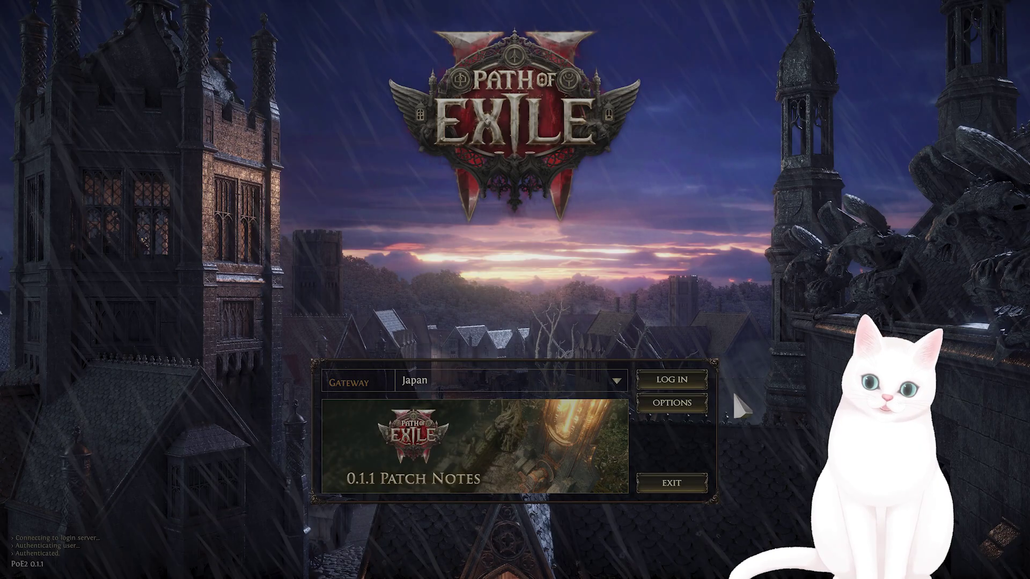
click(692, 370)
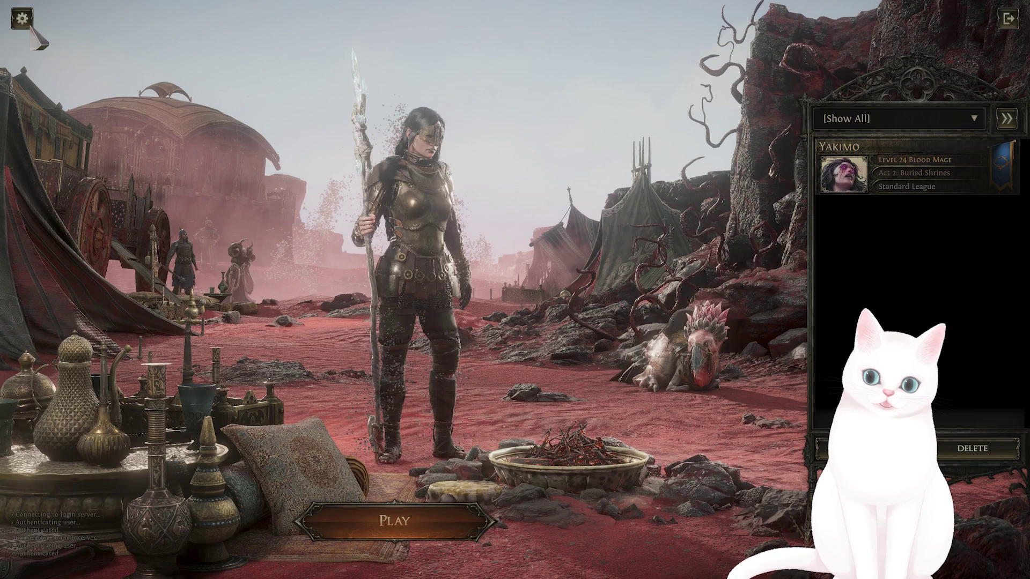
Log in, keep the Graphics renderer at DirectX12 (Default), and scroll through the advanced settings.
click(25, 23)
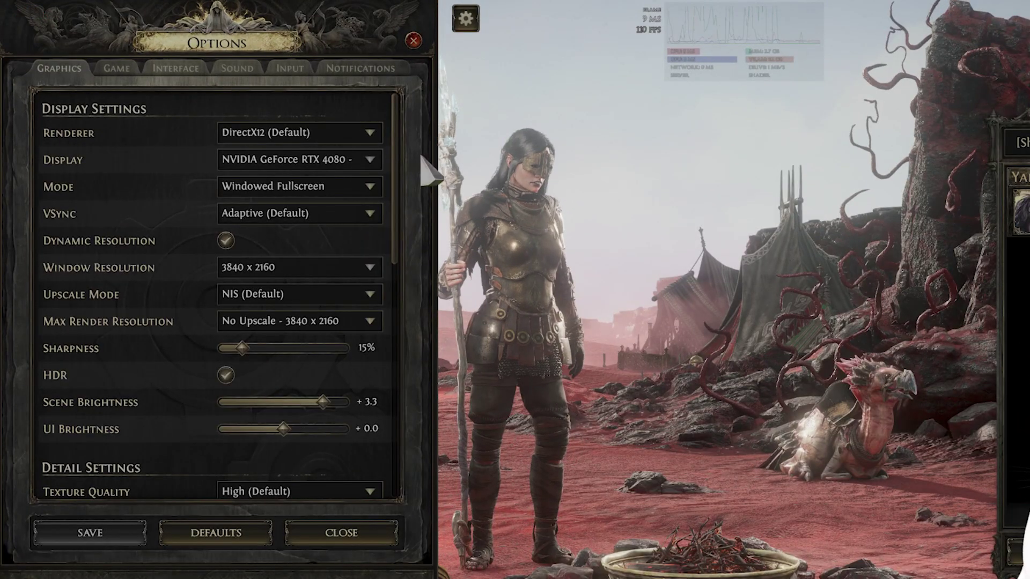
click(380, 132)
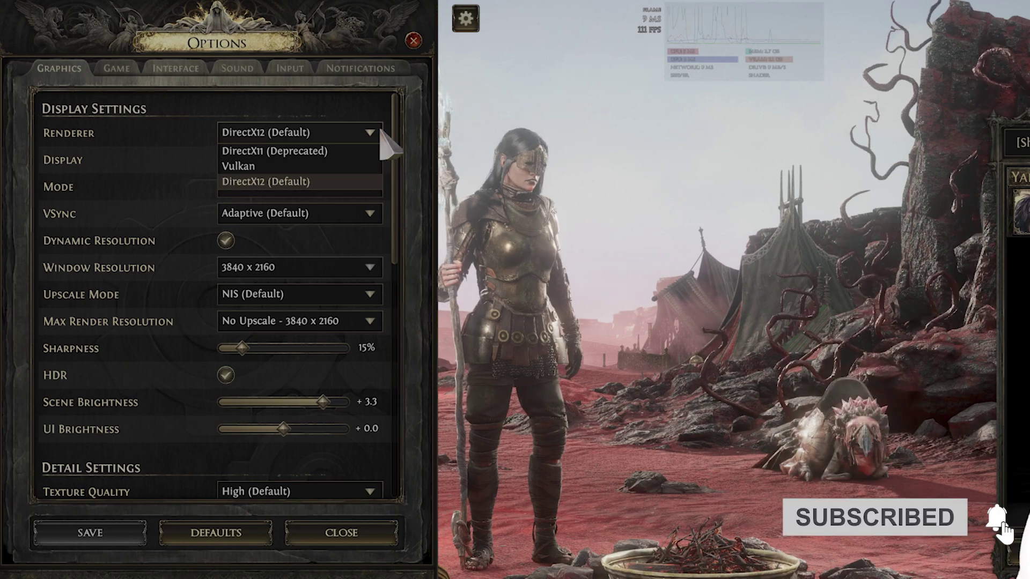
click(324, 180)
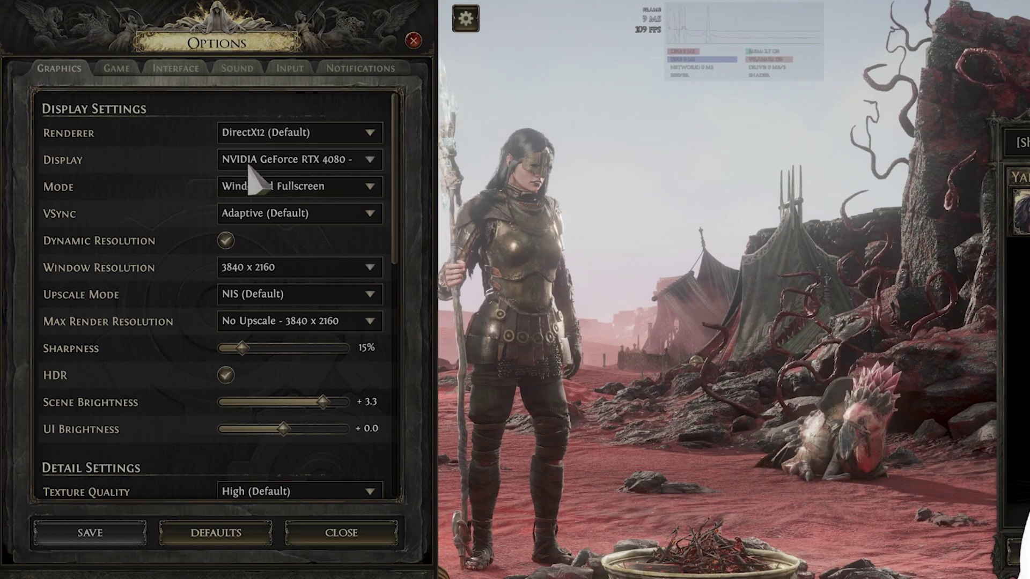
mouse_move(384, 220)
scroll(384, 220, down, 10)
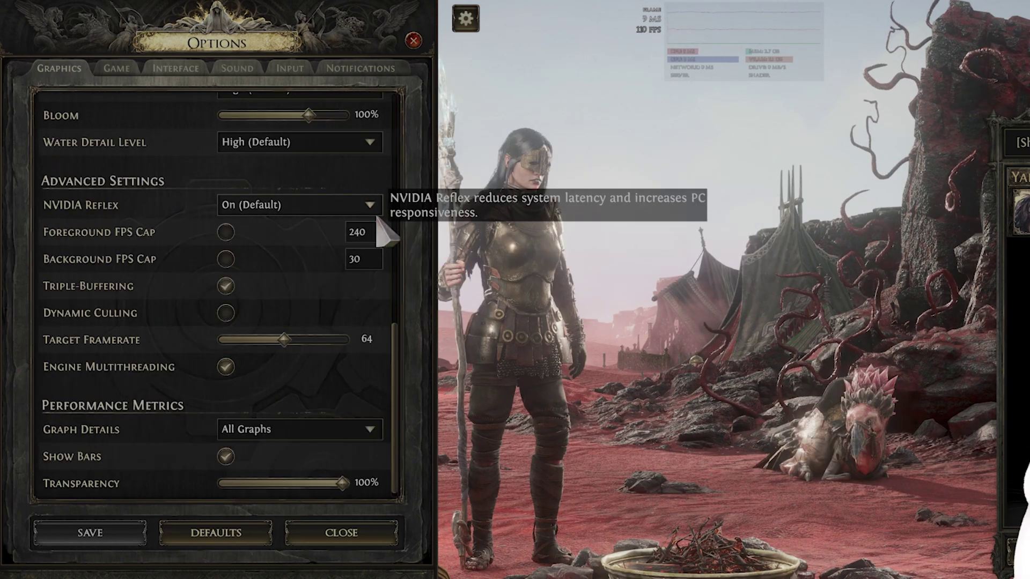
scroll(235, 376, down, 1)
mouse_move(235, 376)
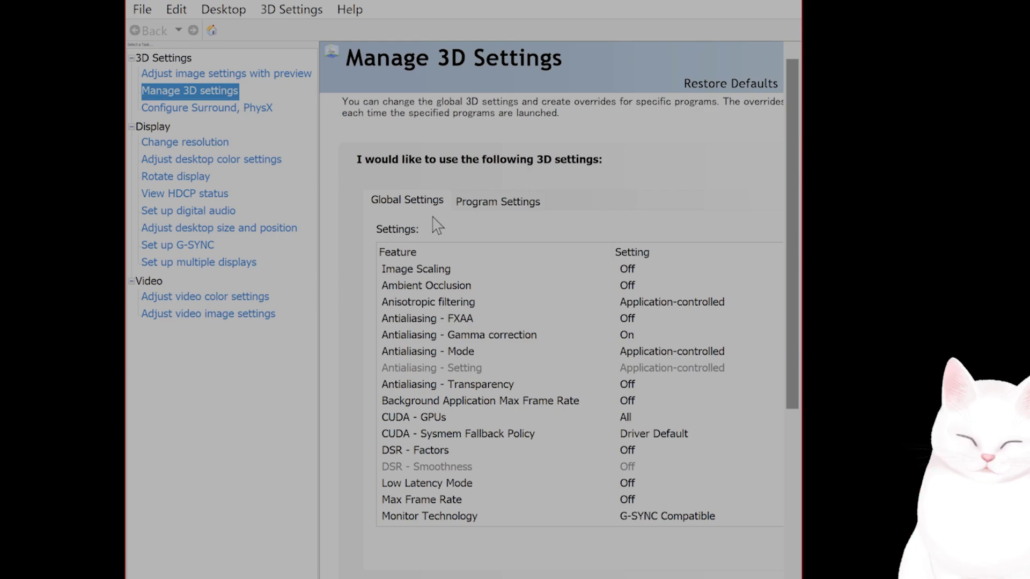
Widen the NVIDIA Control Panel and keep global Shader Cache Size at 100 GB.
scroll(462, 357, down, 5)
click(462, 352)
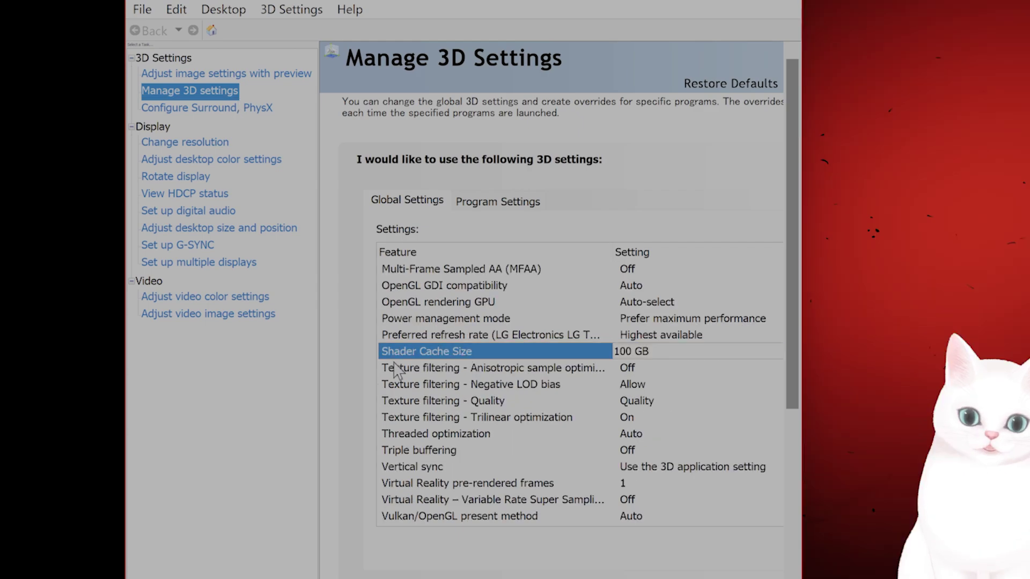
drag(801, 357, 998, 359)
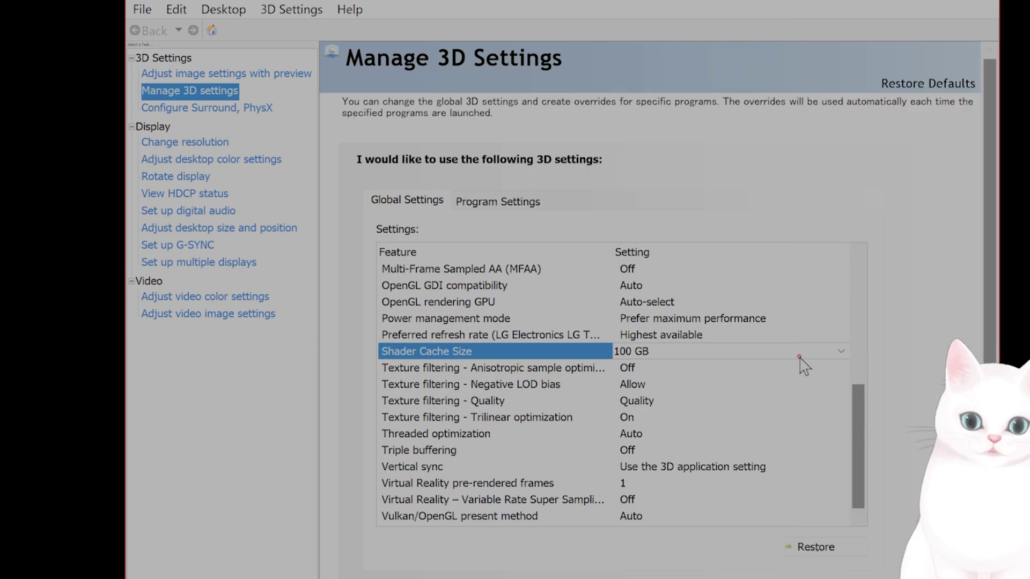
click(662, 354)
click(658, 352)
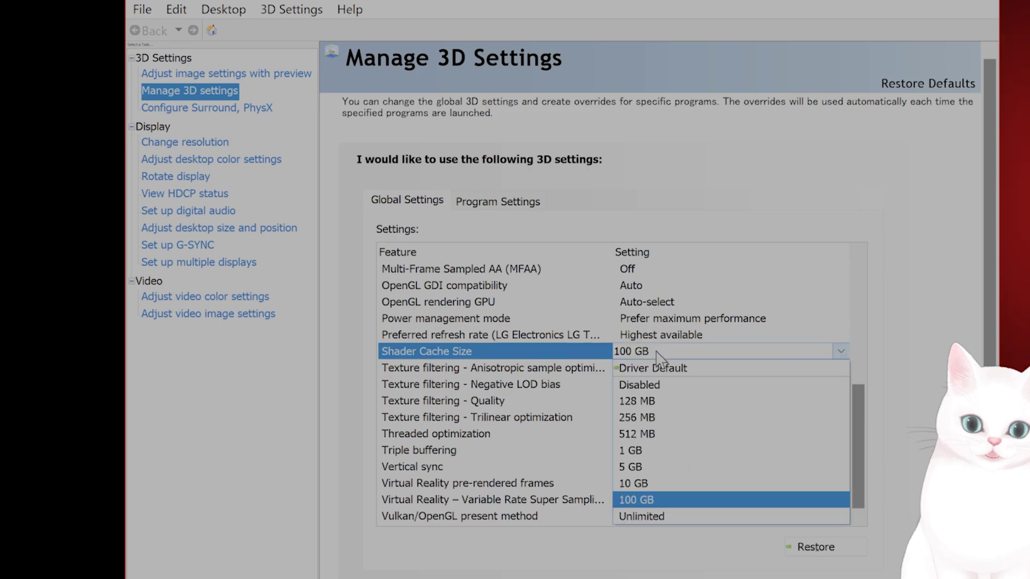
click(872, 332)
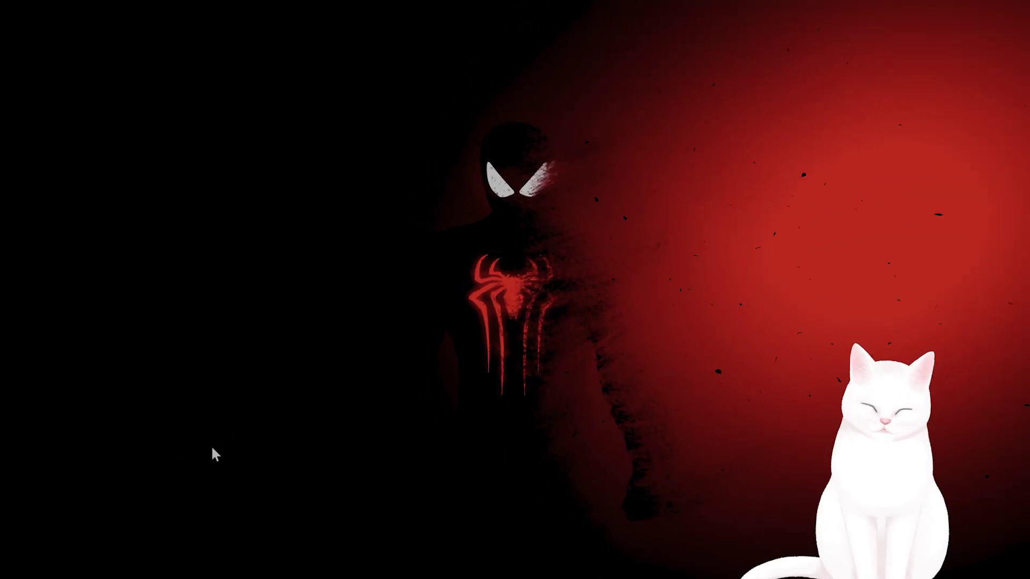
Open File Explorer and browse Local Disk (C:) into the Users folder.
mouse_move(191, 561)
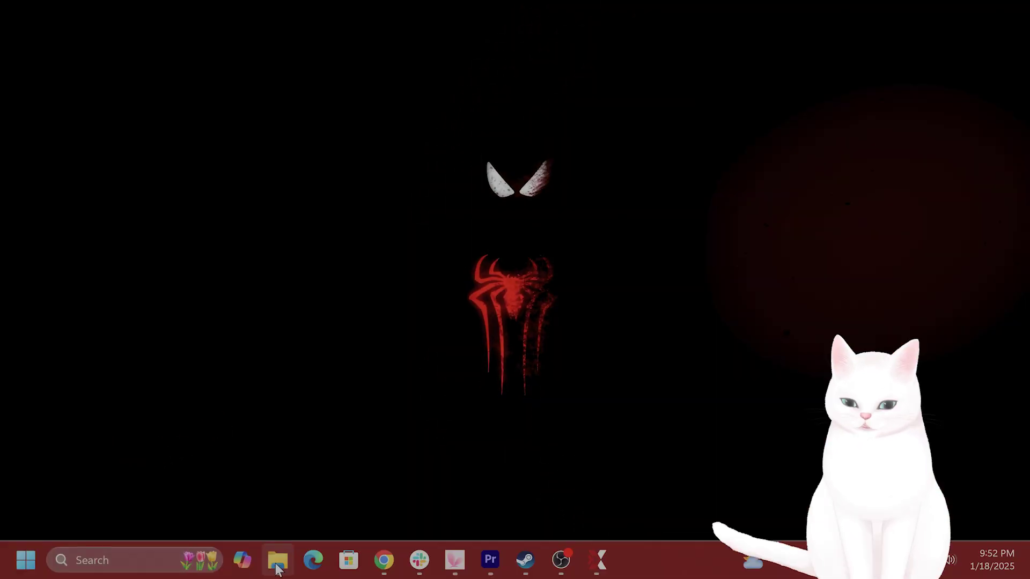
mouse_move(278, 569)
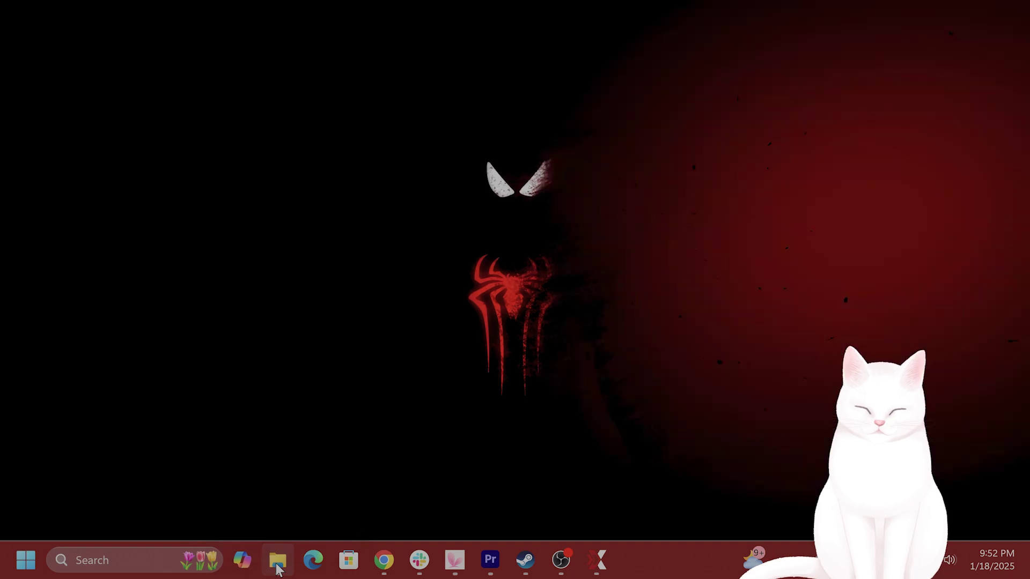
click(277, 569)
click(142, 501)
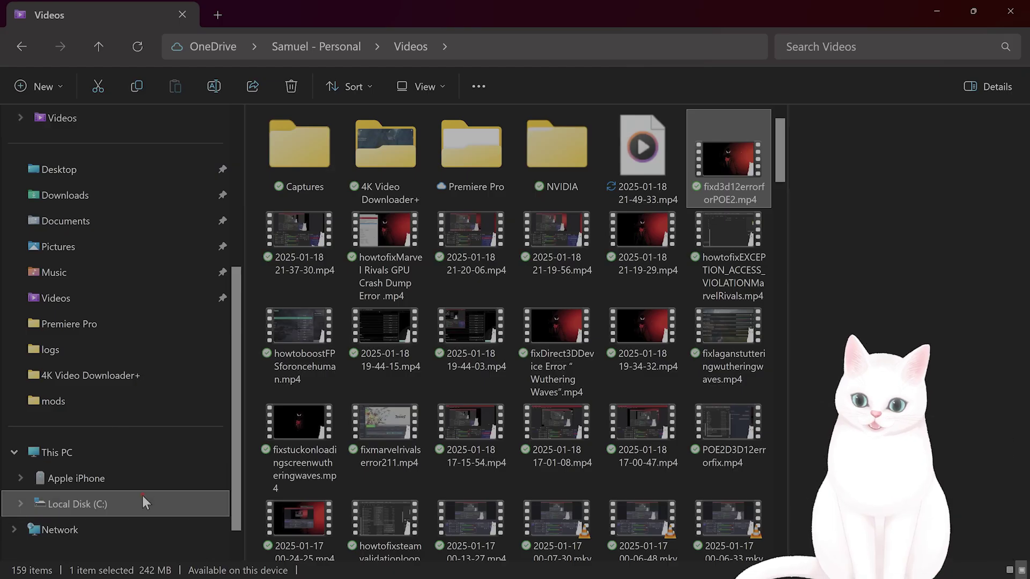
scroll(313, 435, down, 5)
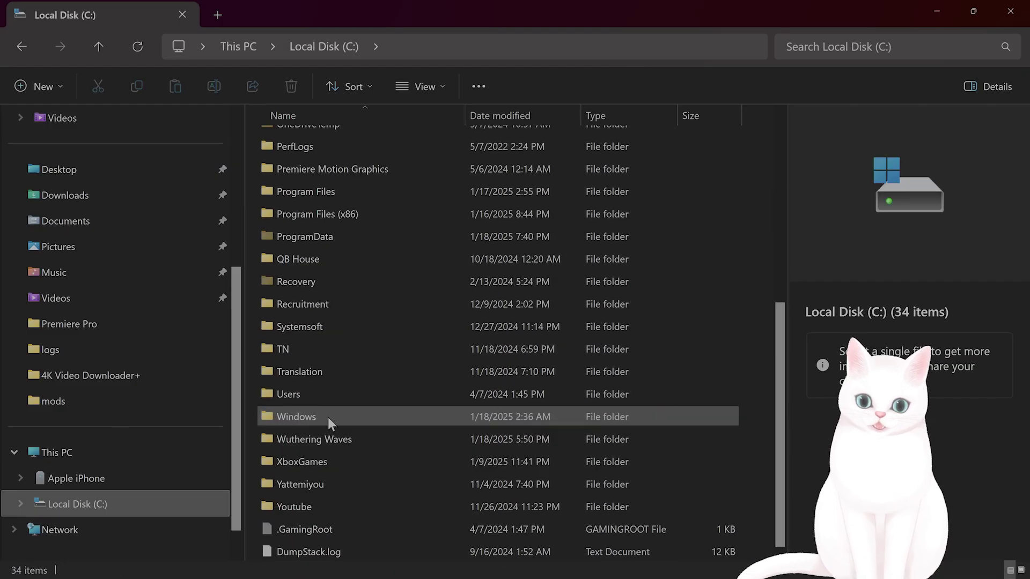
click(326, 416)
key(Up)
key(Return)
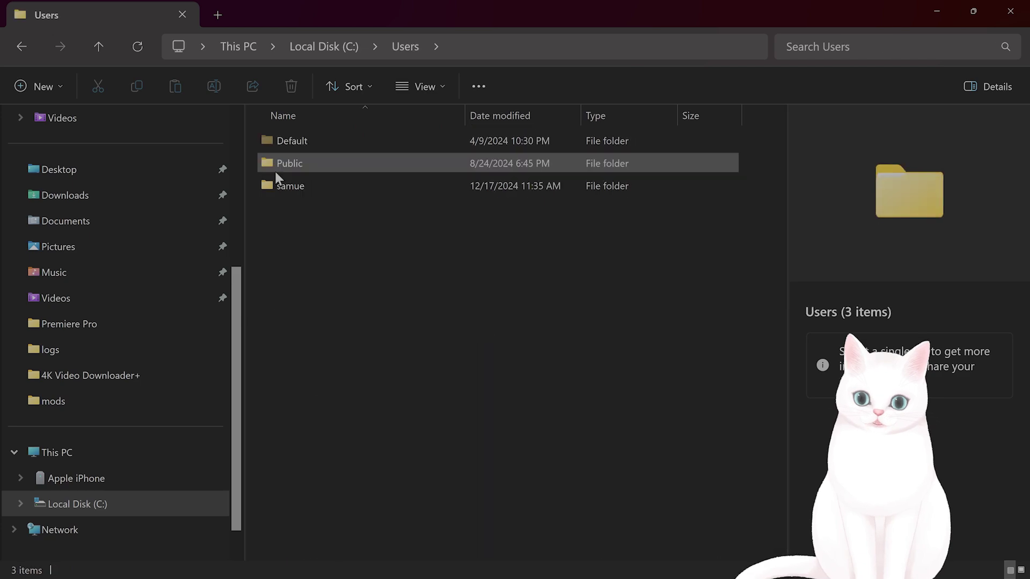
Open the personal user folder and enable Hidden items and File name extensions under View > Show.
click(286, 186)
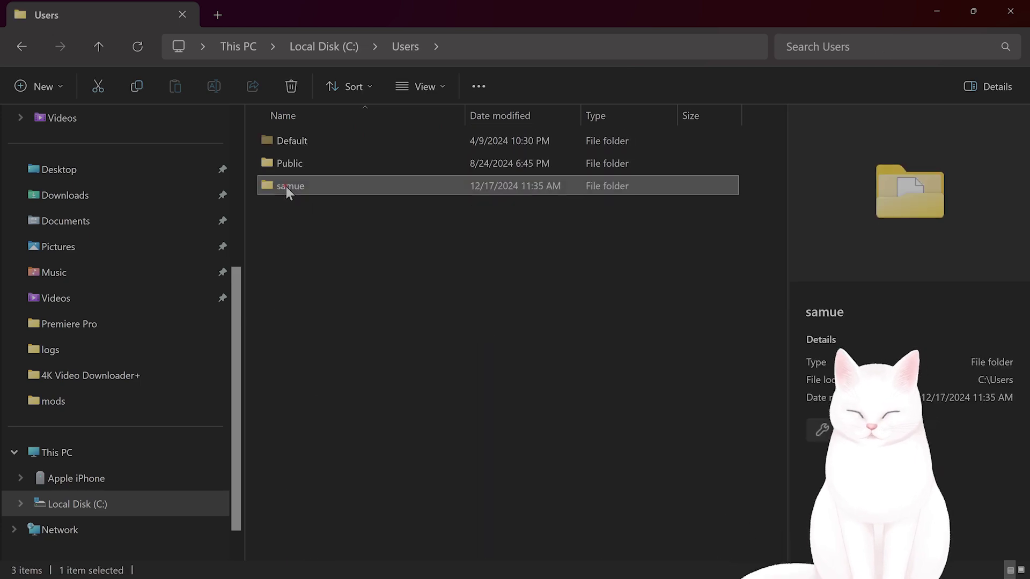
key(Return)
click(311, 208)
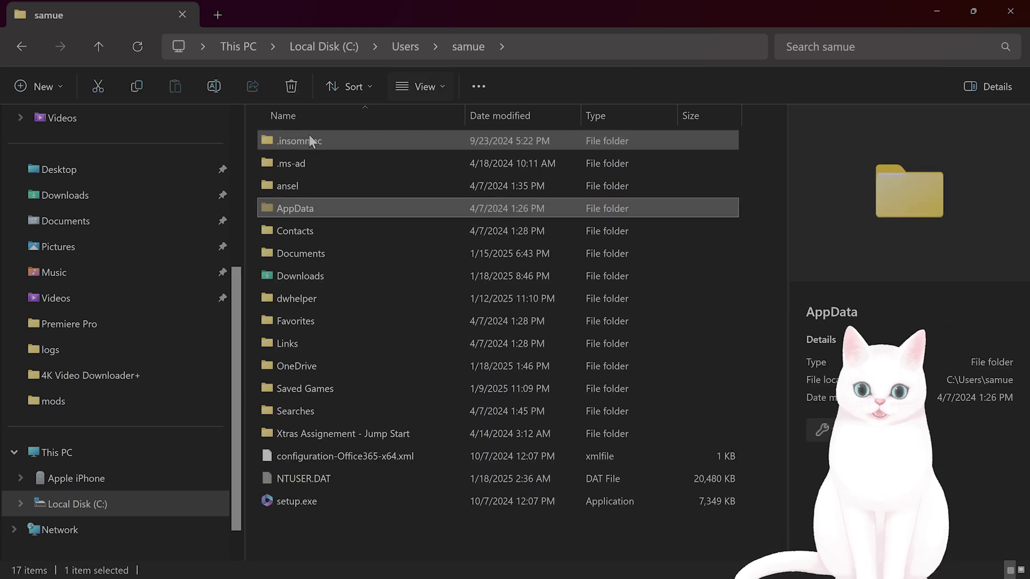
click(443, 89)
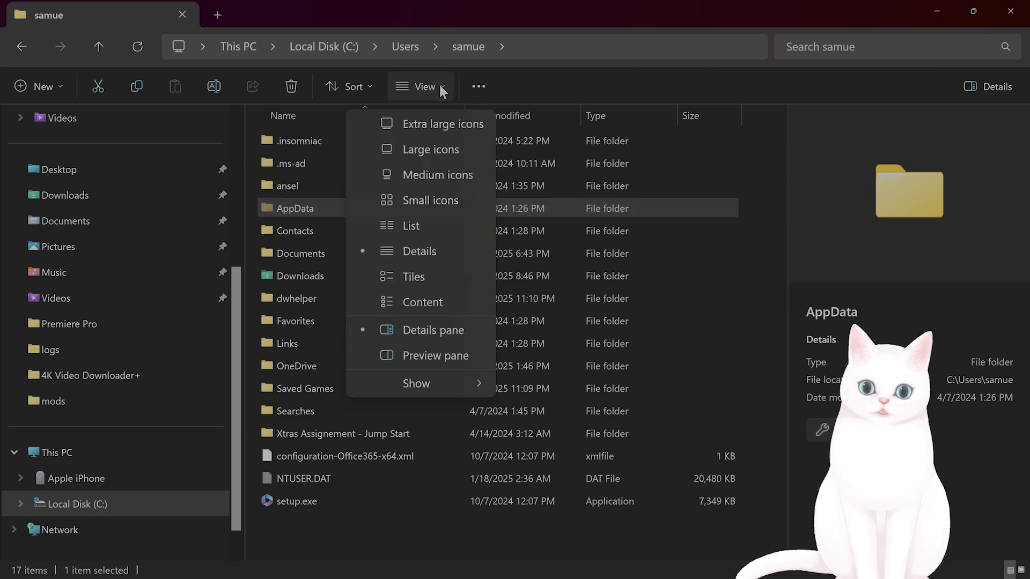
click(441, 378)
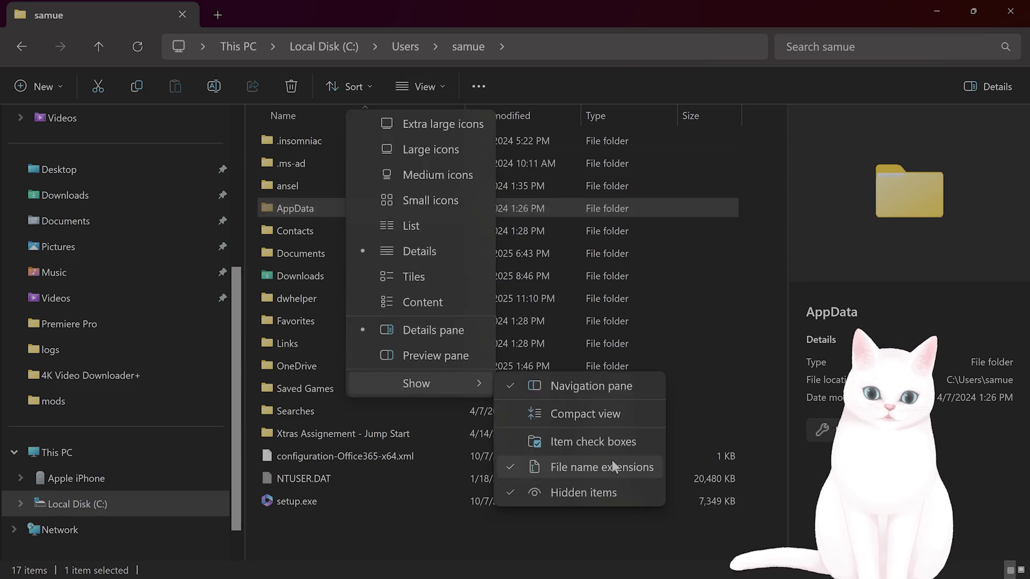
click(313, 209)
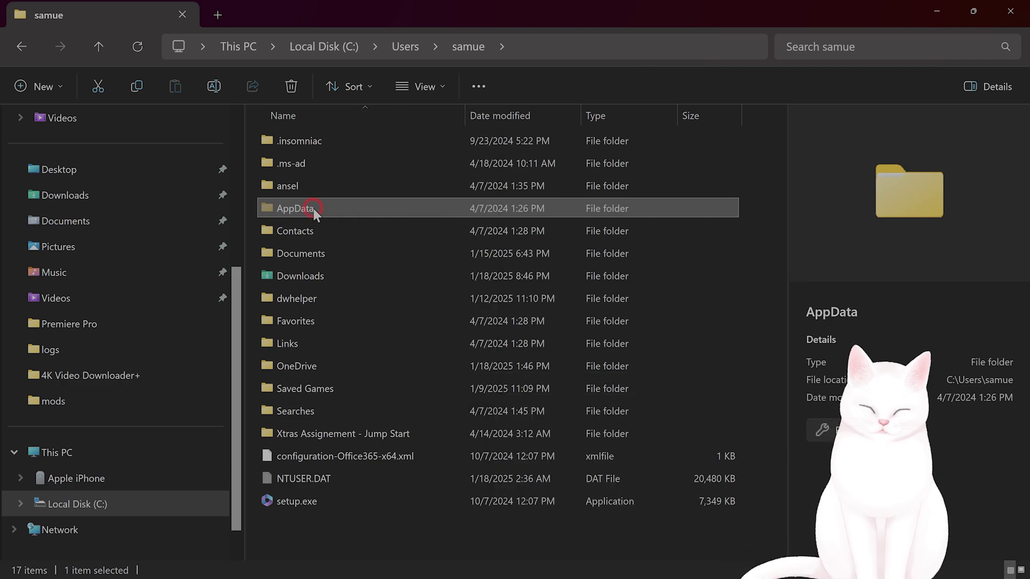
Browse AppData > Local > NVIDIA > GLCache and select both cache folders.
double_click(313, 208)
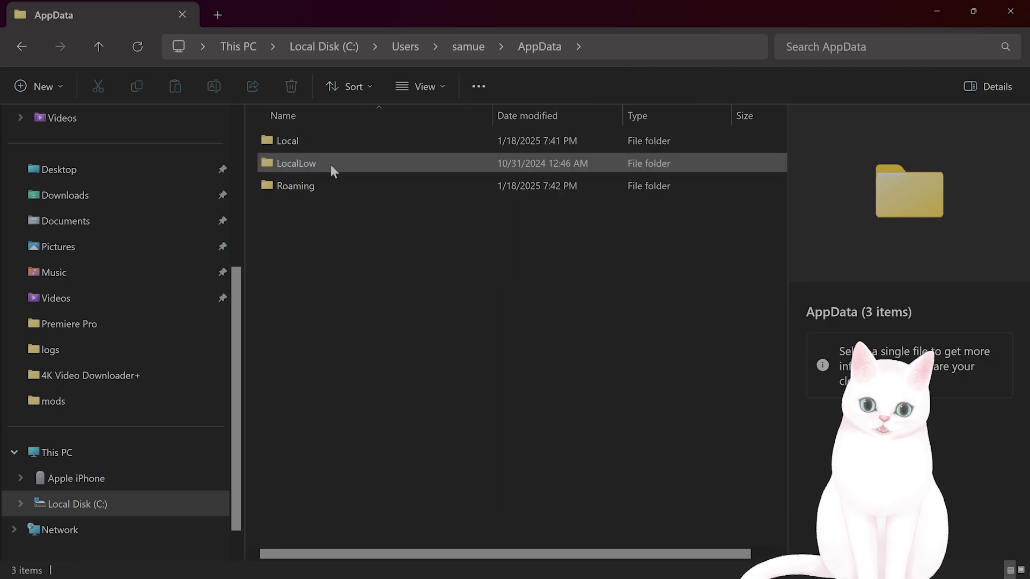
double_click(318, 140)
scroll(332, 513, down, 8)
double_click(332, 512)
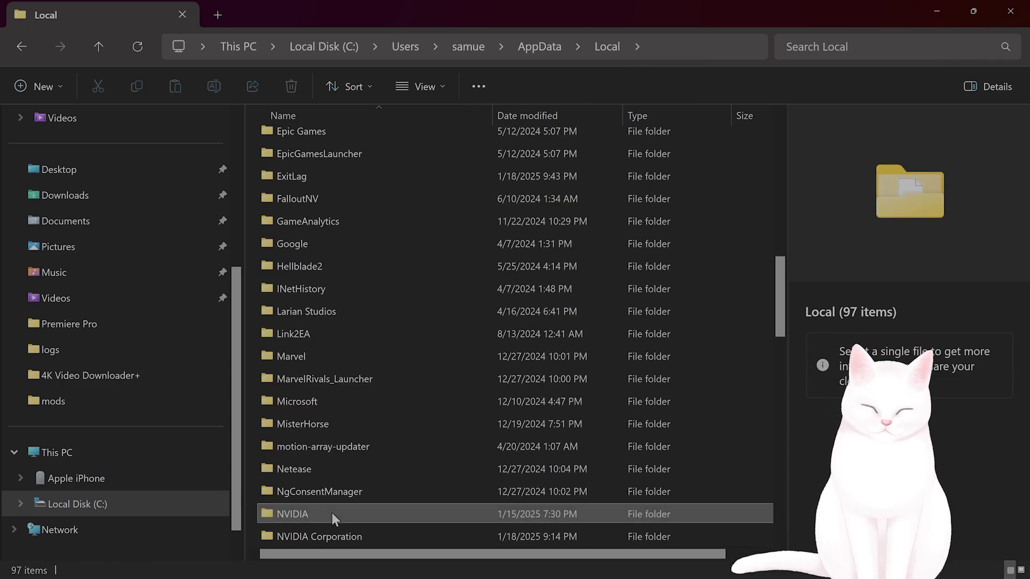
double_click(326, 142)
drag(383, 196, 344, 126)
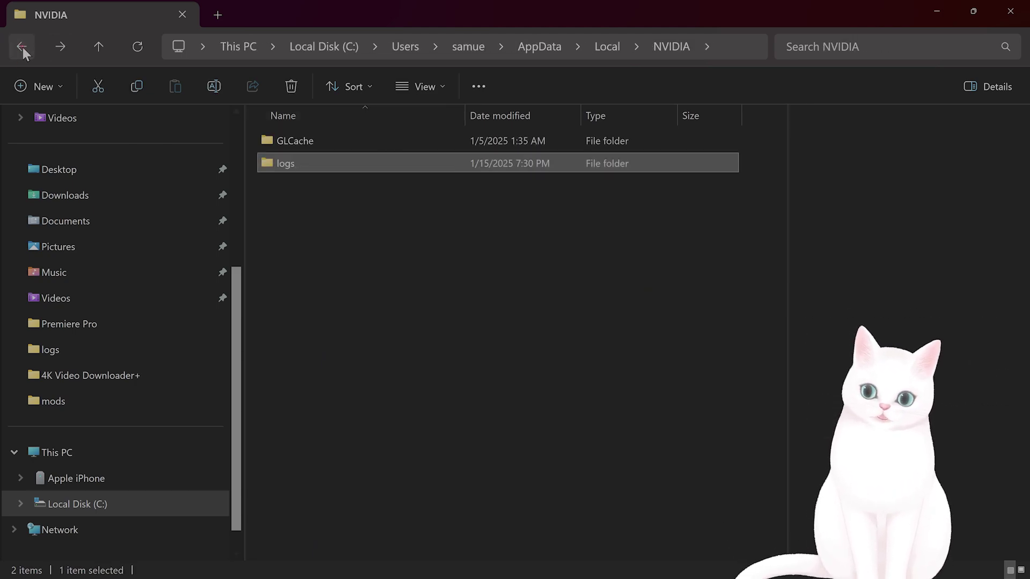
Return to the NVIDIA folder, select its logs folder, and close File Explorer.
click(23, 47)
double_click(344, 526)
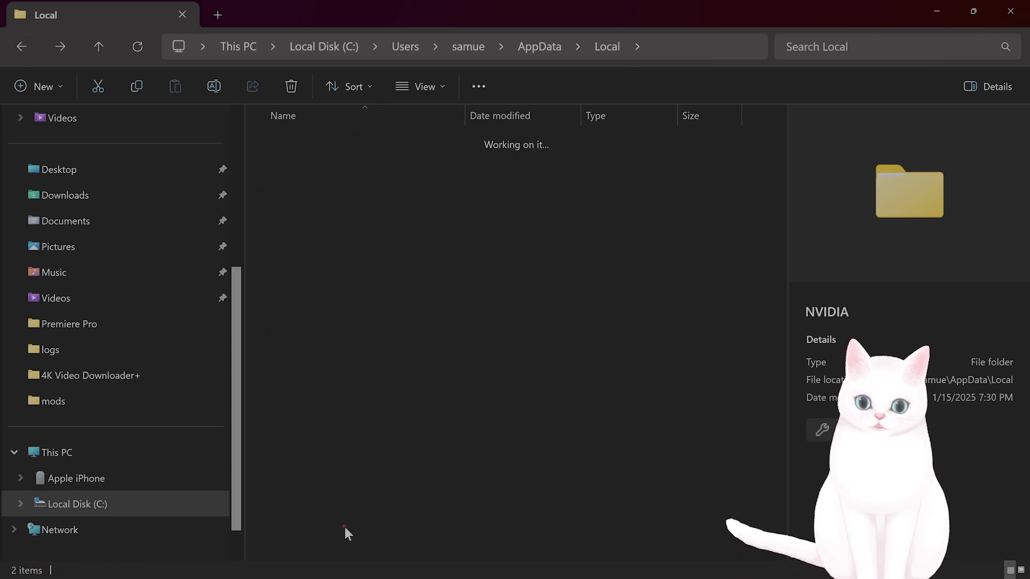
click(293, 161)
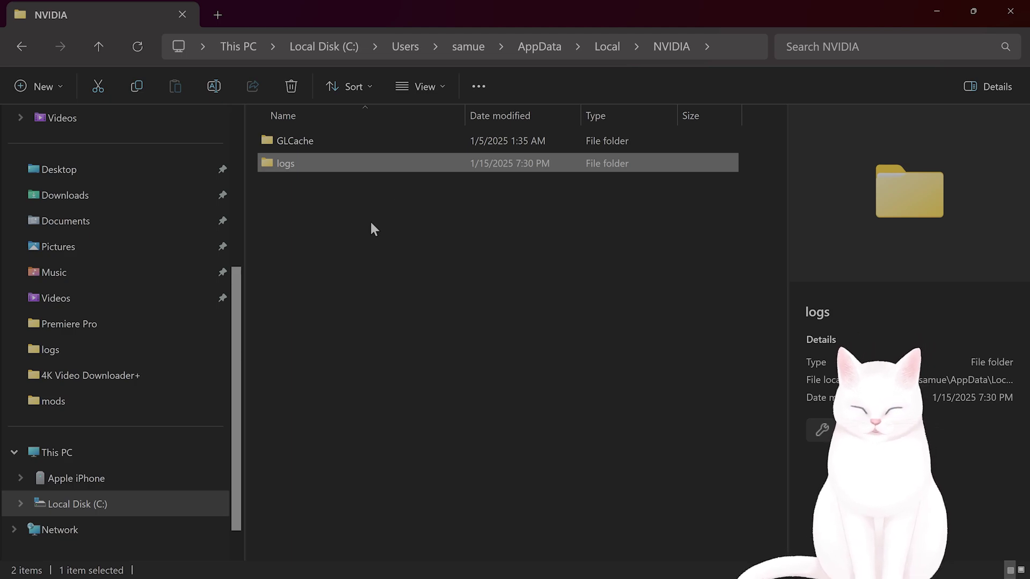
click(1010, 10)
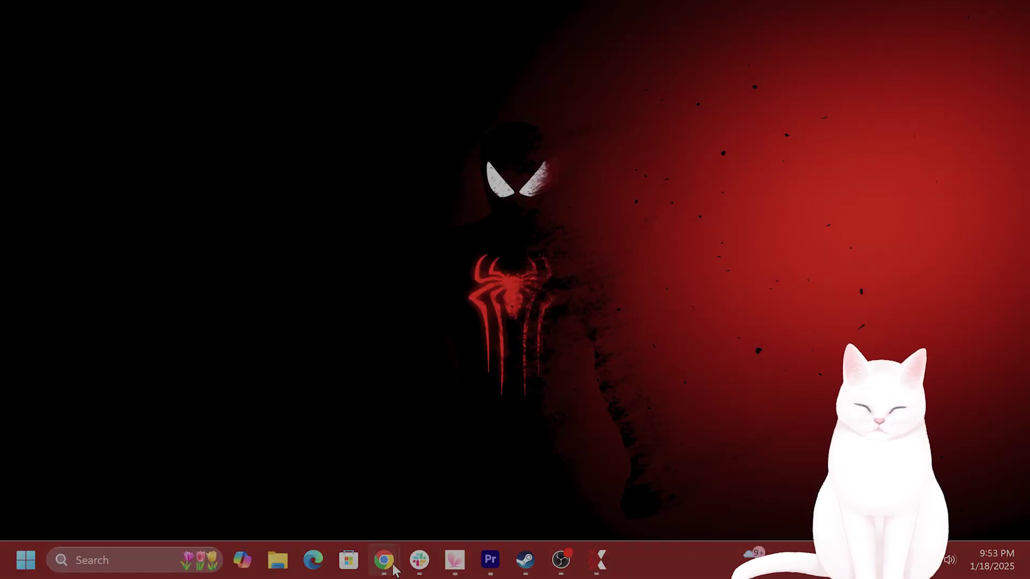
View Path of Exile 2's Installed Files properties (87.14 GB) in Steam, then close Steam.
click(525, 560)
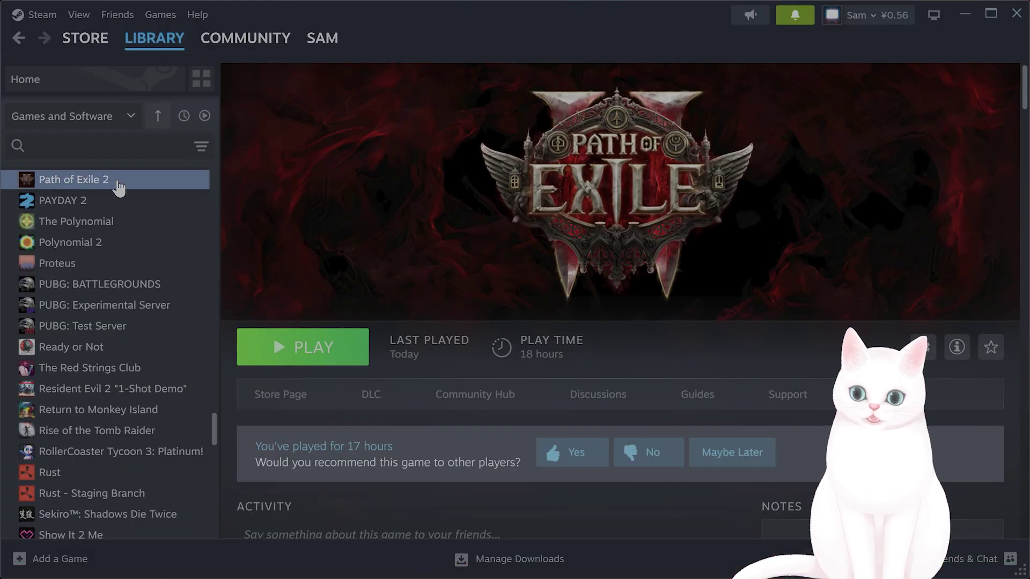
right_click(118, 182)
mouse_move(187, 262)
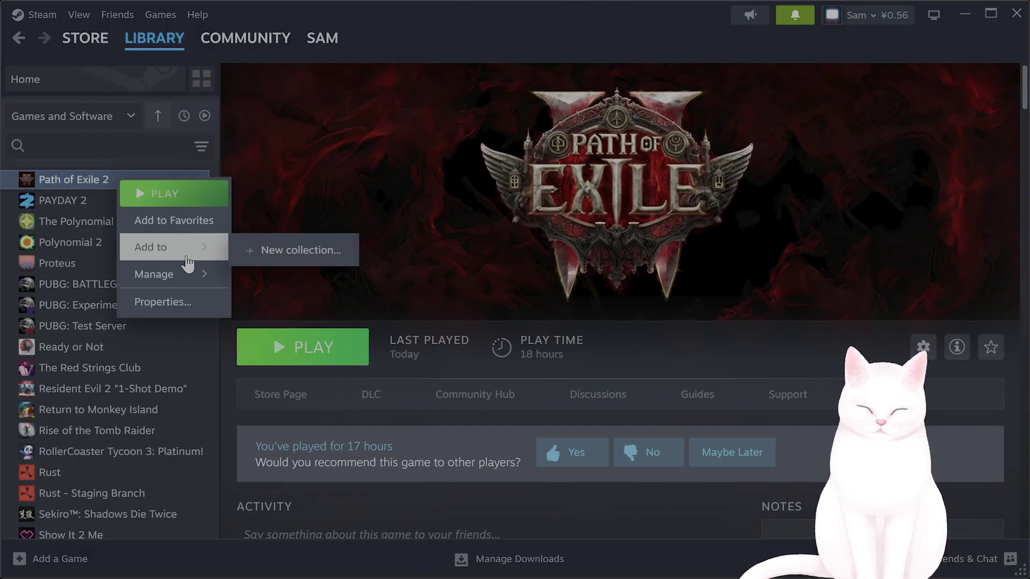
click(183, 300)
click(267, 184)
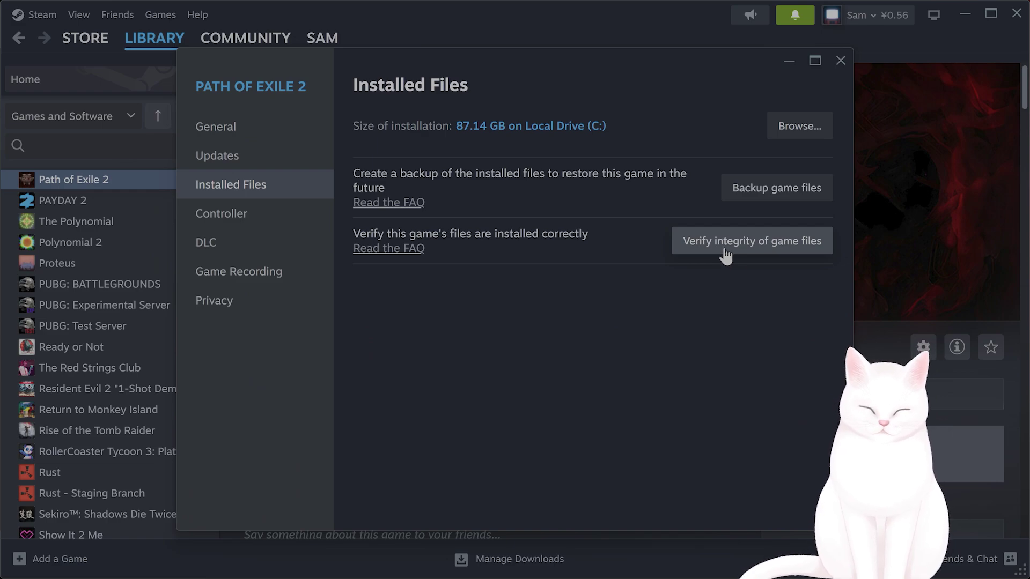
click(830, 64)
click(1016, 13)
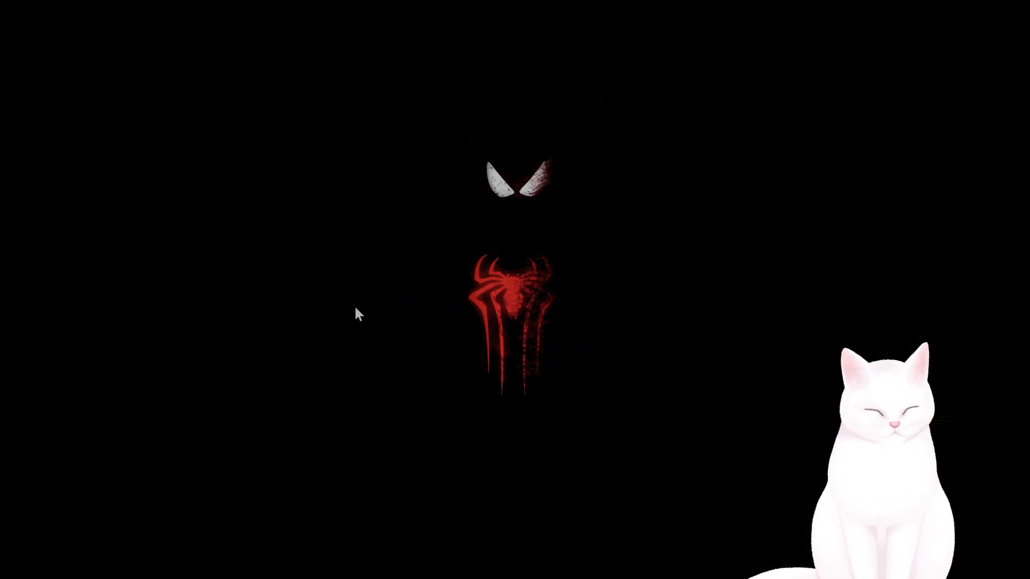
Run mdsched.exe from the Win+R Run box to launch Windows Memory Diagnostic.
mouse_move(214, 576)
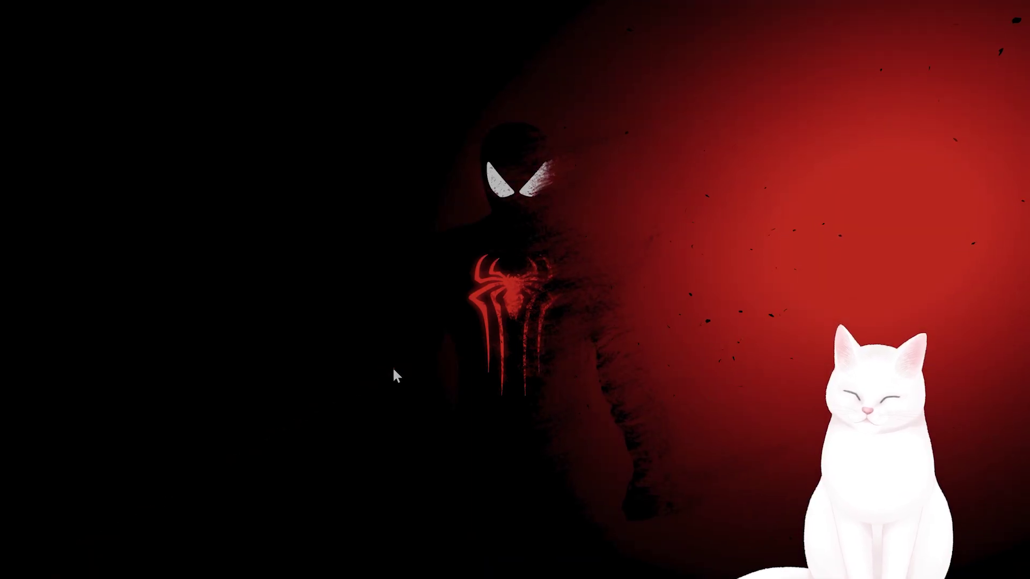
key(super+r)
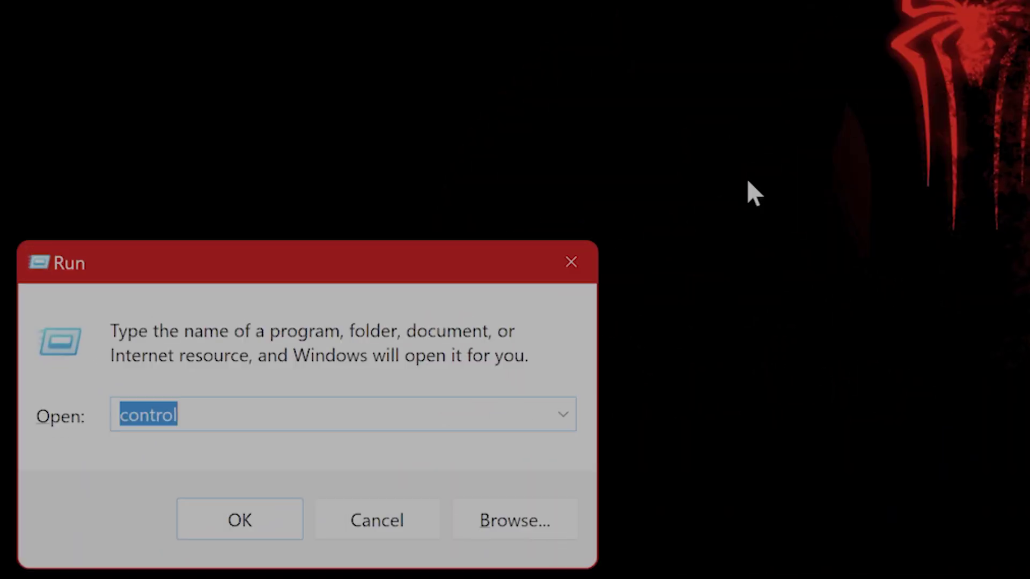
text(md)
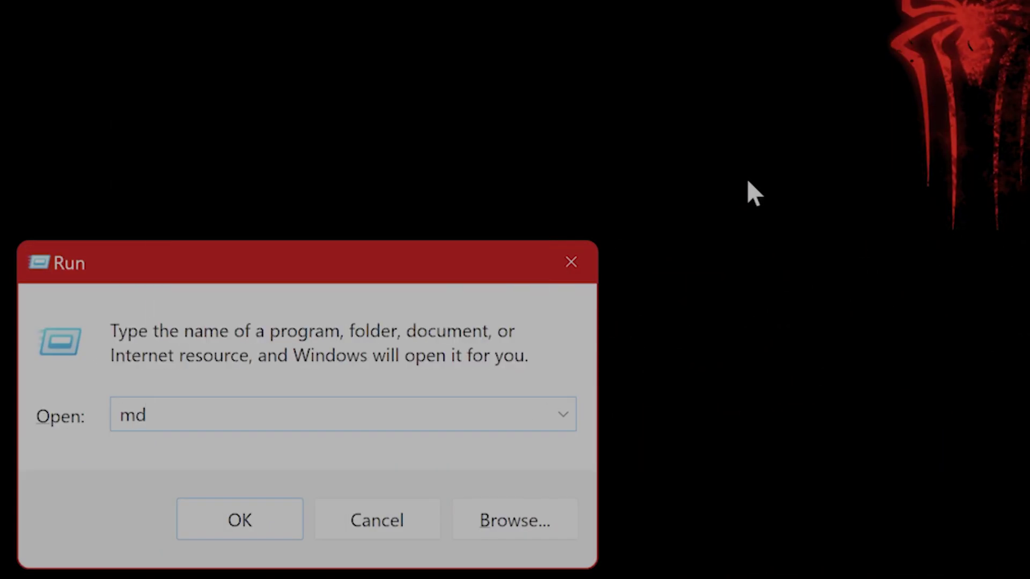
text(sche)
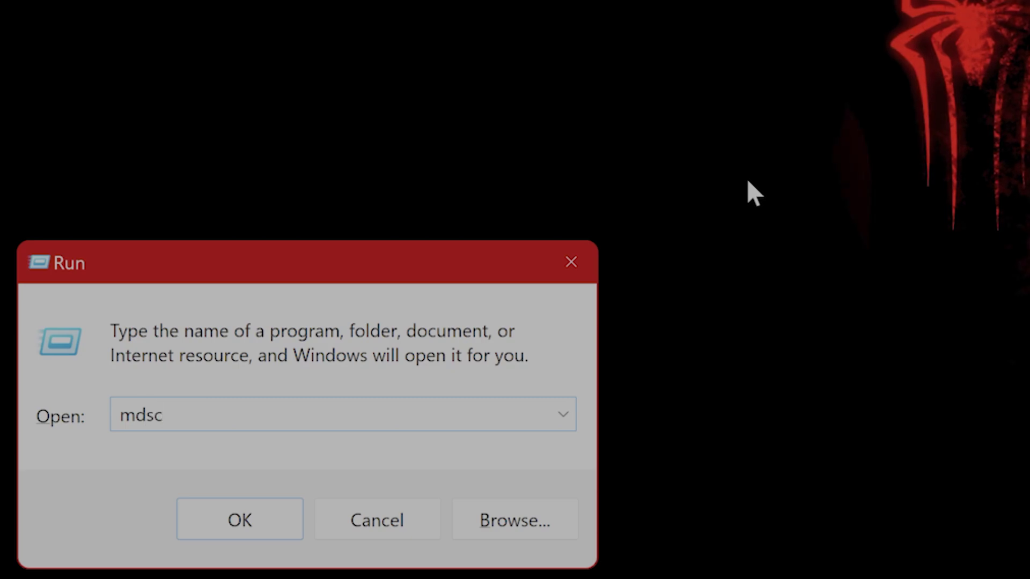
text(d.exe)
key(Return)
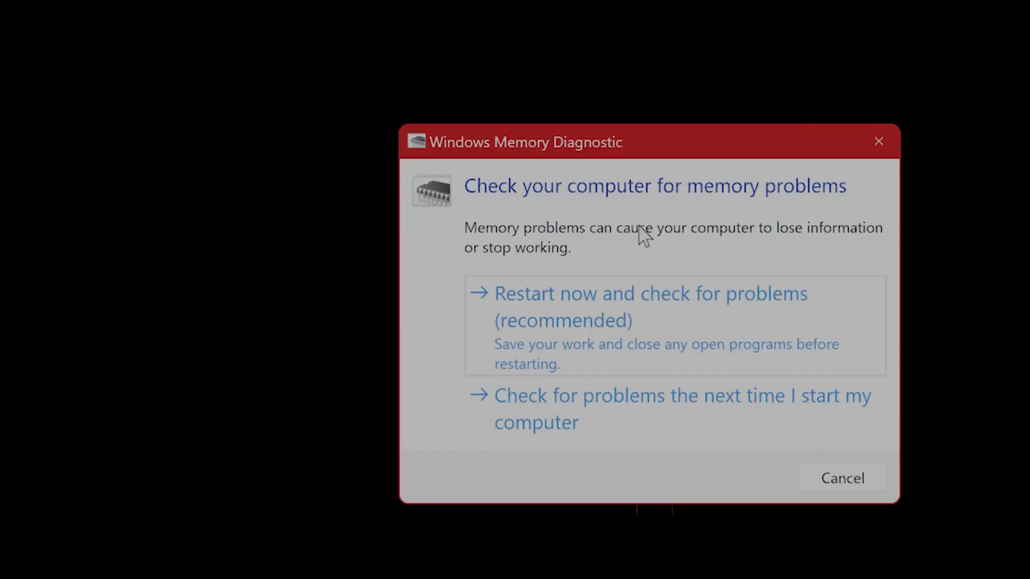